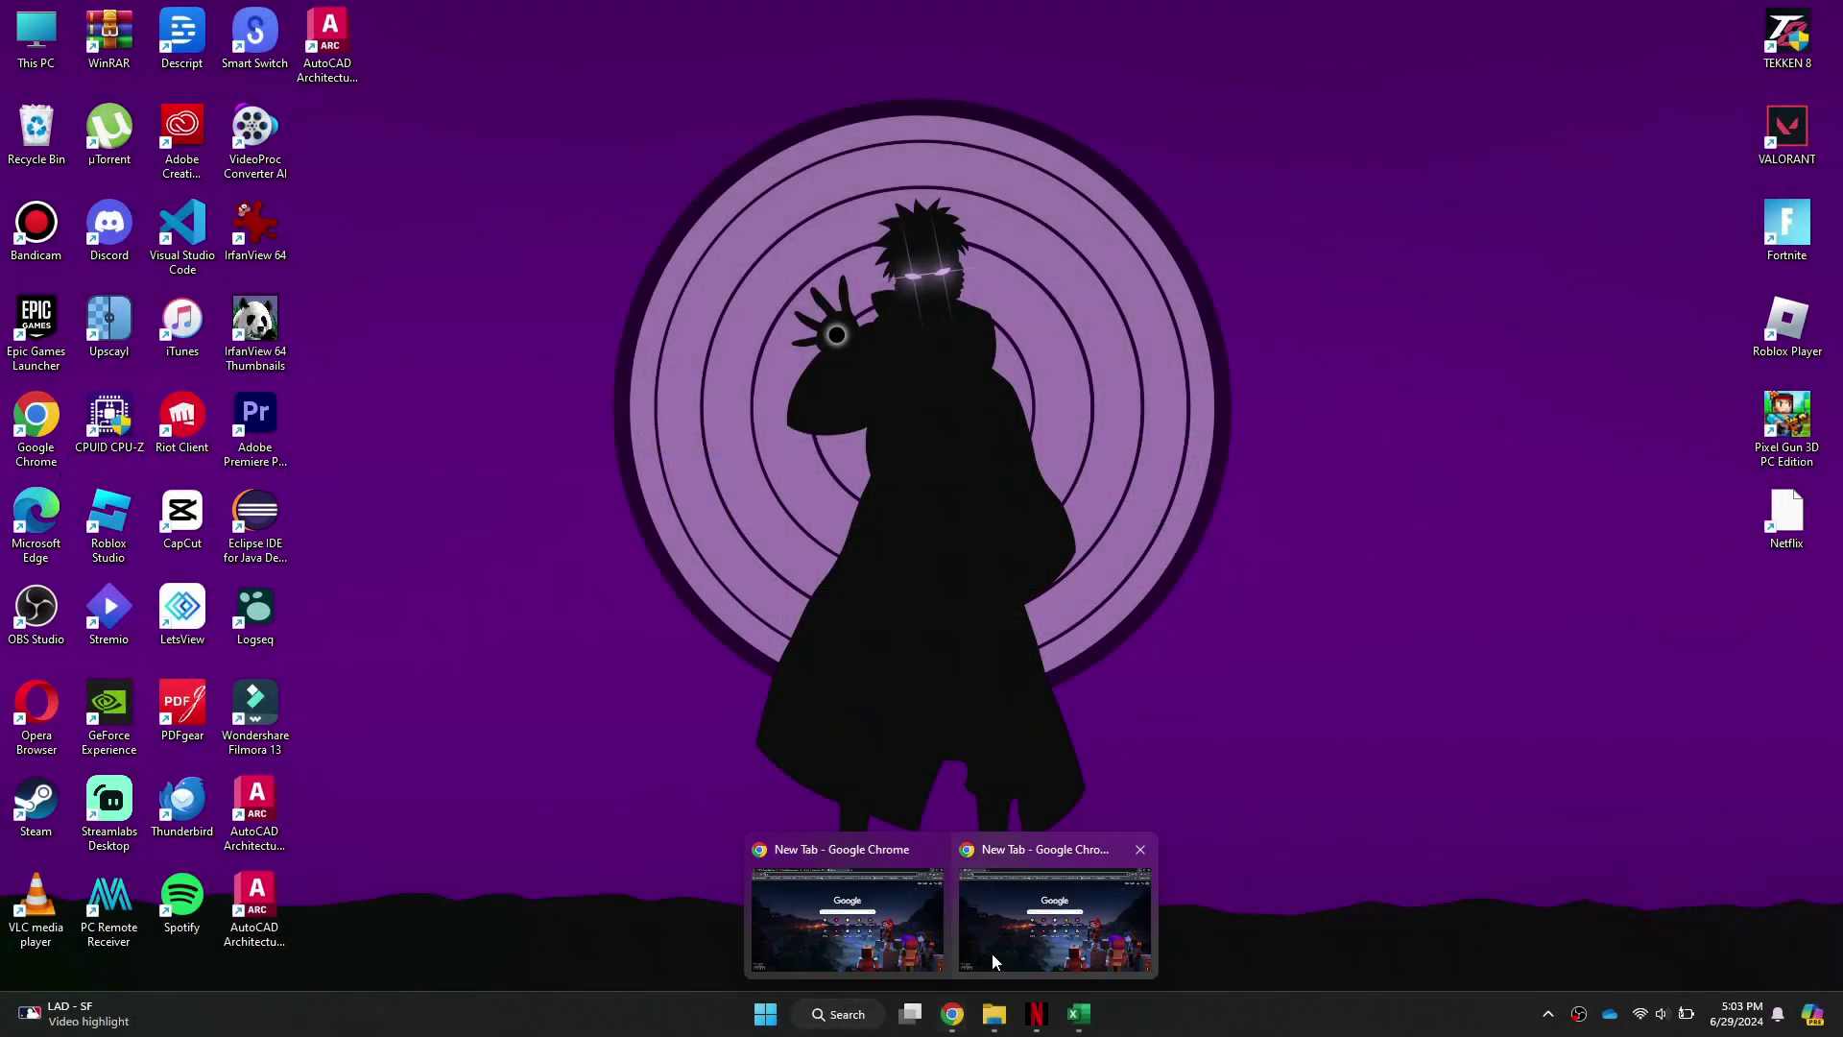
- Search Google in Chrome for 'google business profile'
click(991, 907)
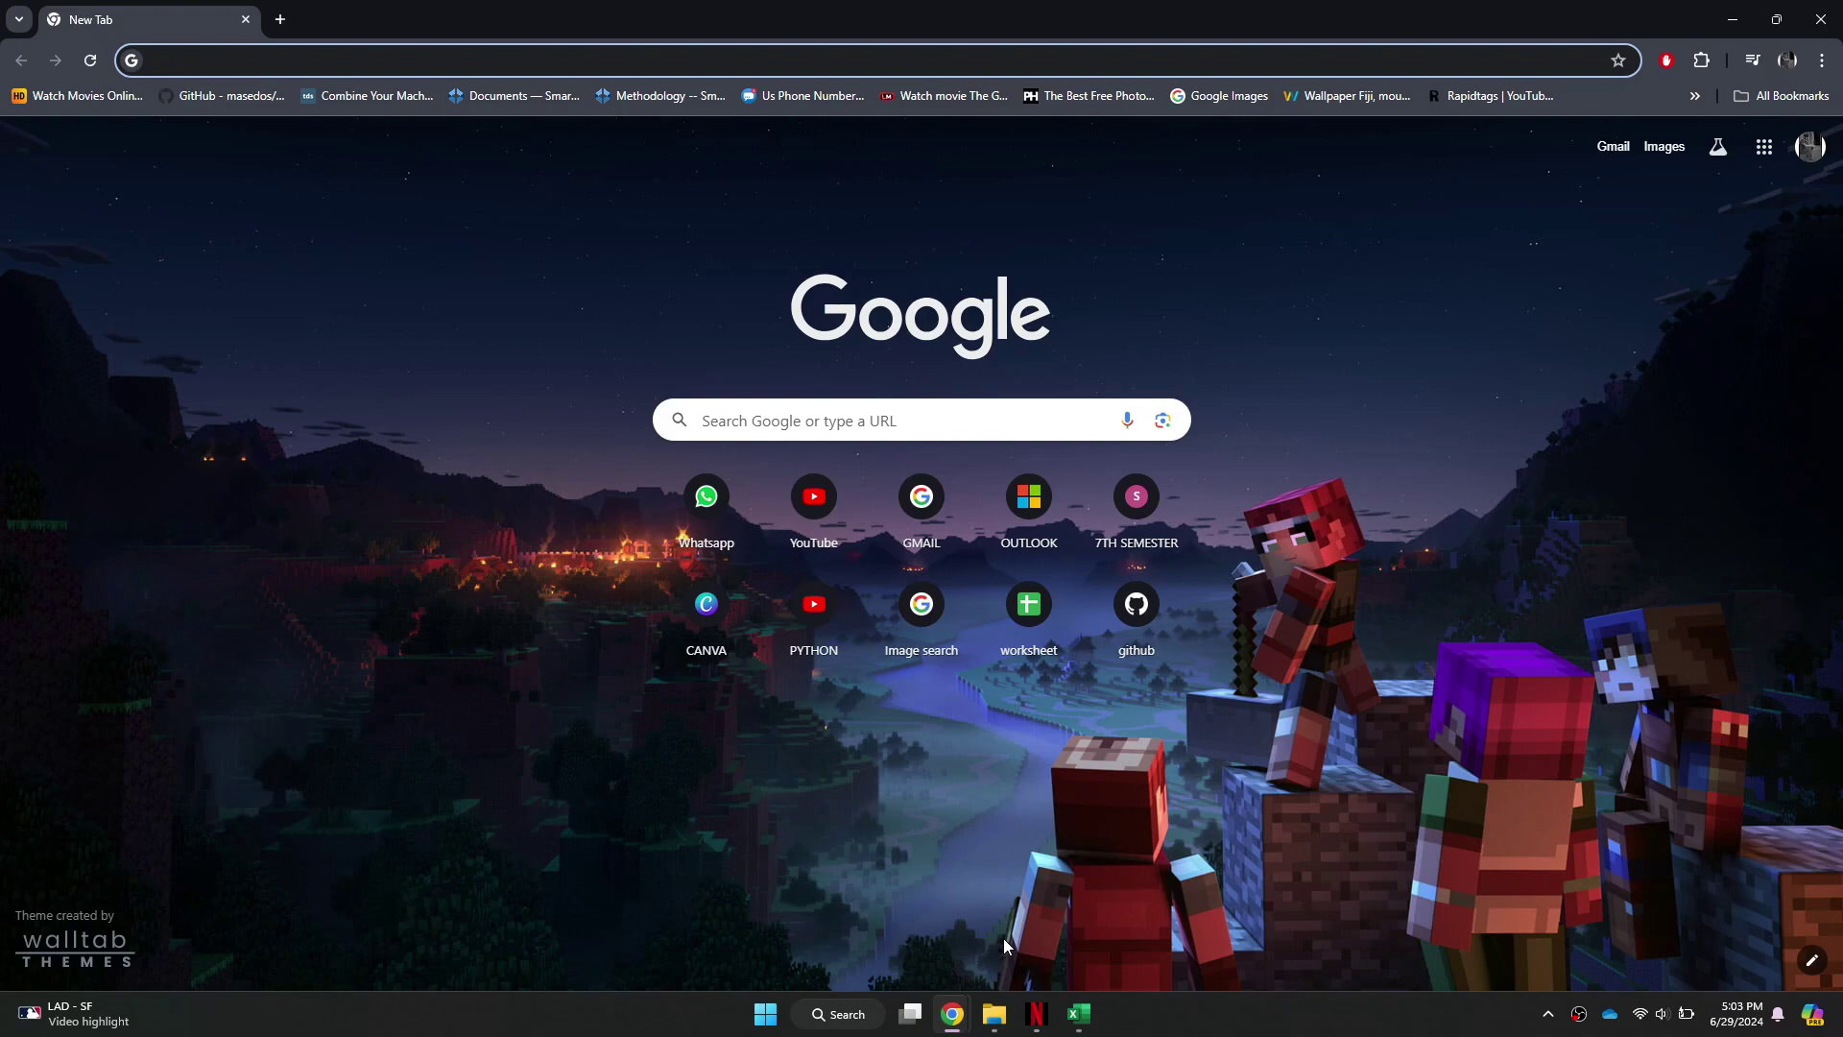
text(google )
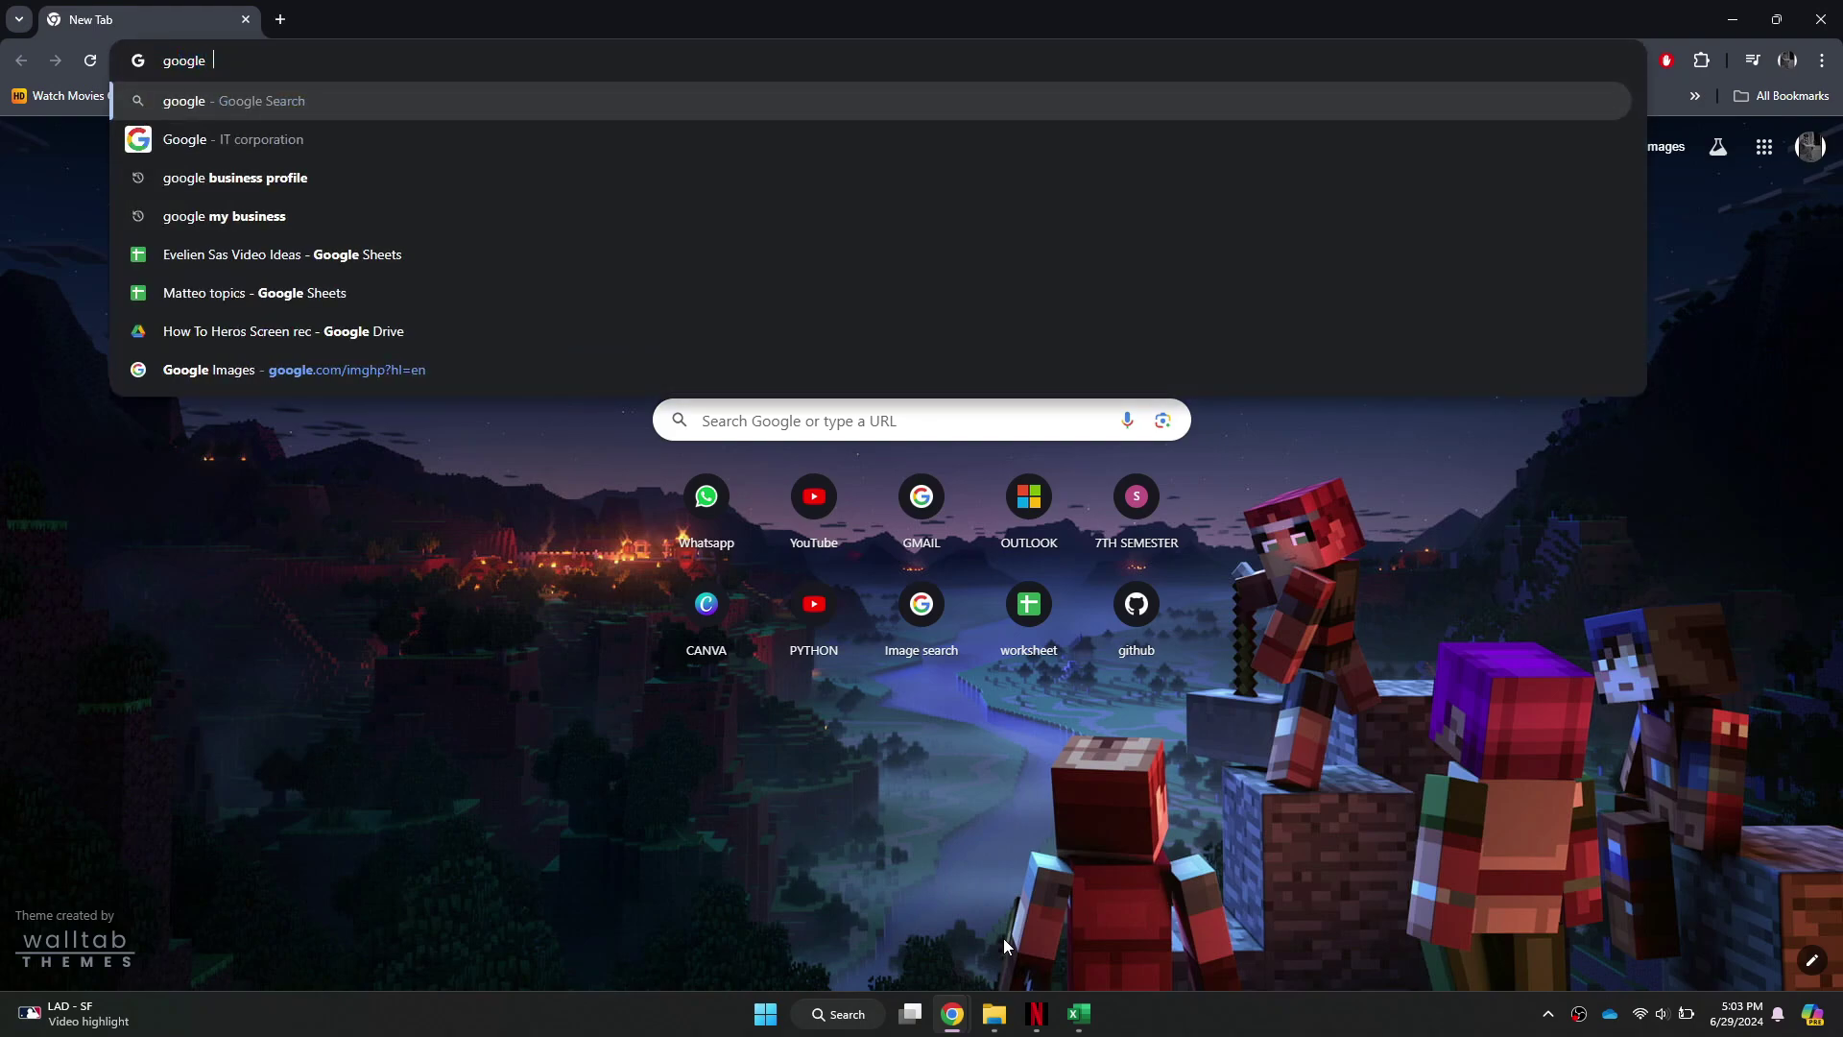
text(business profile)
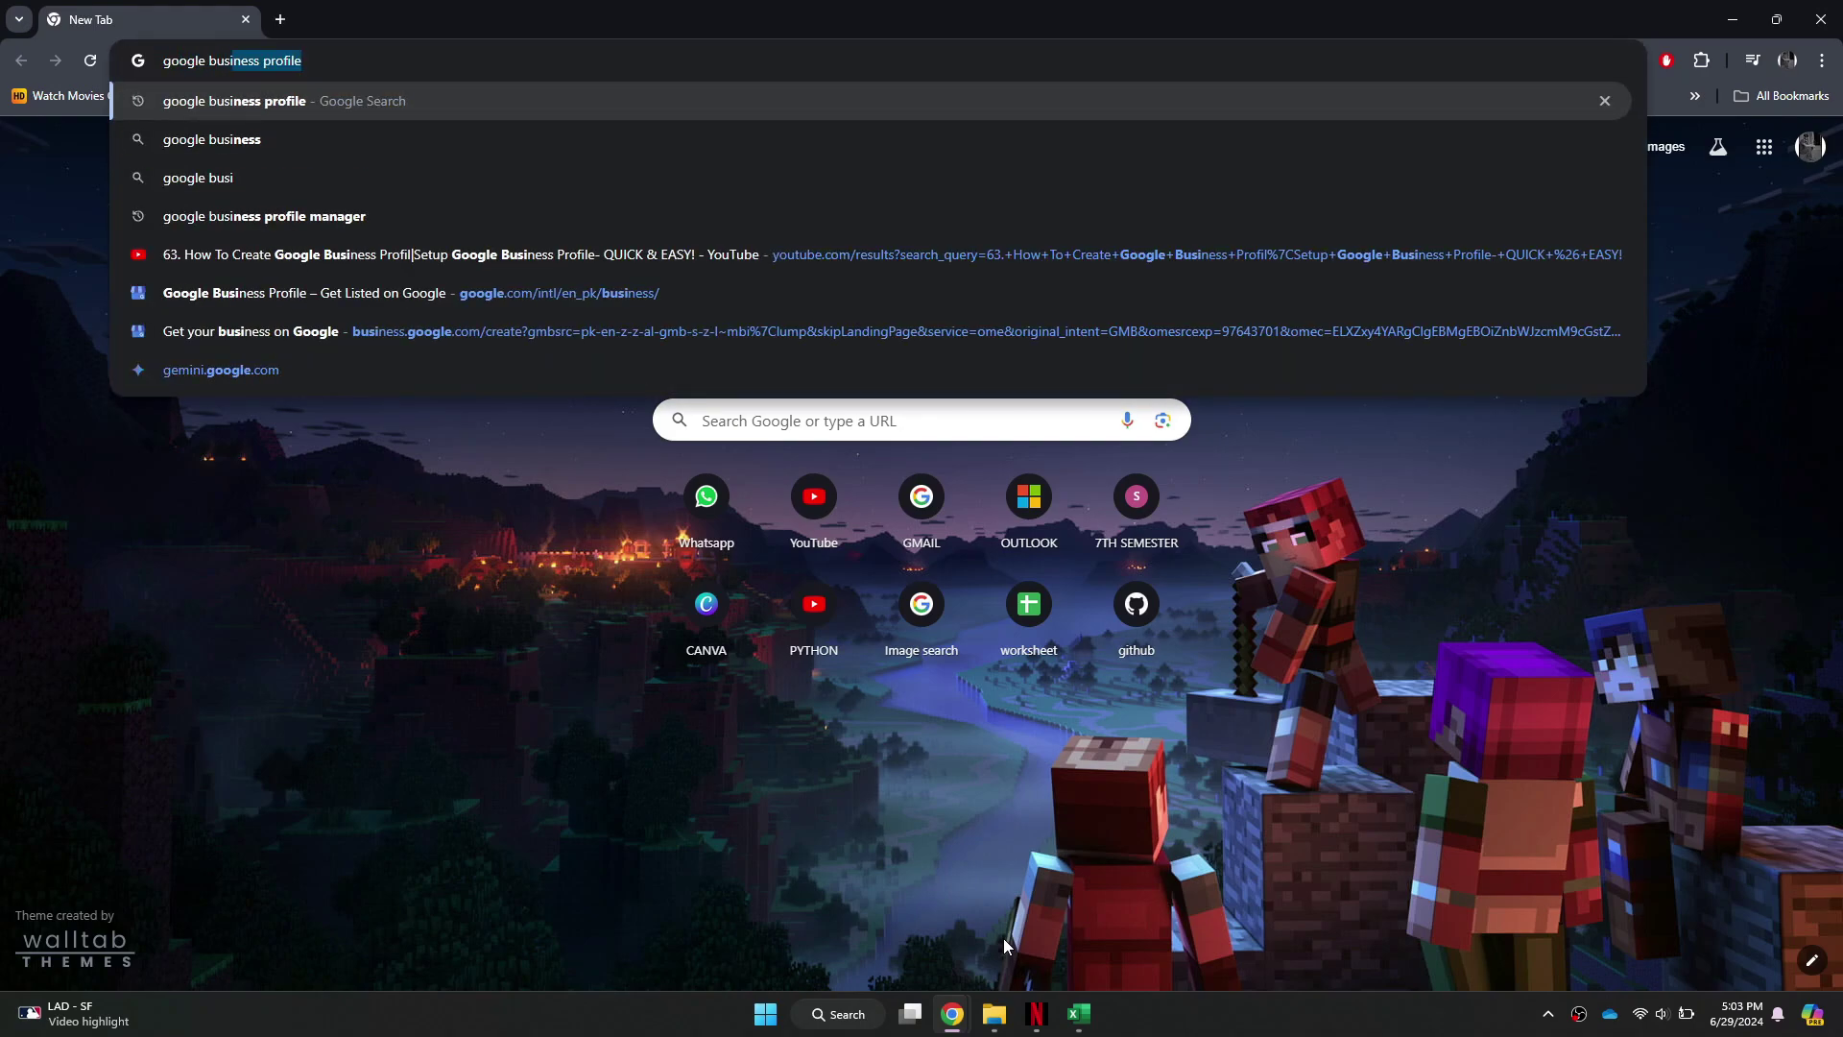
key(Return)
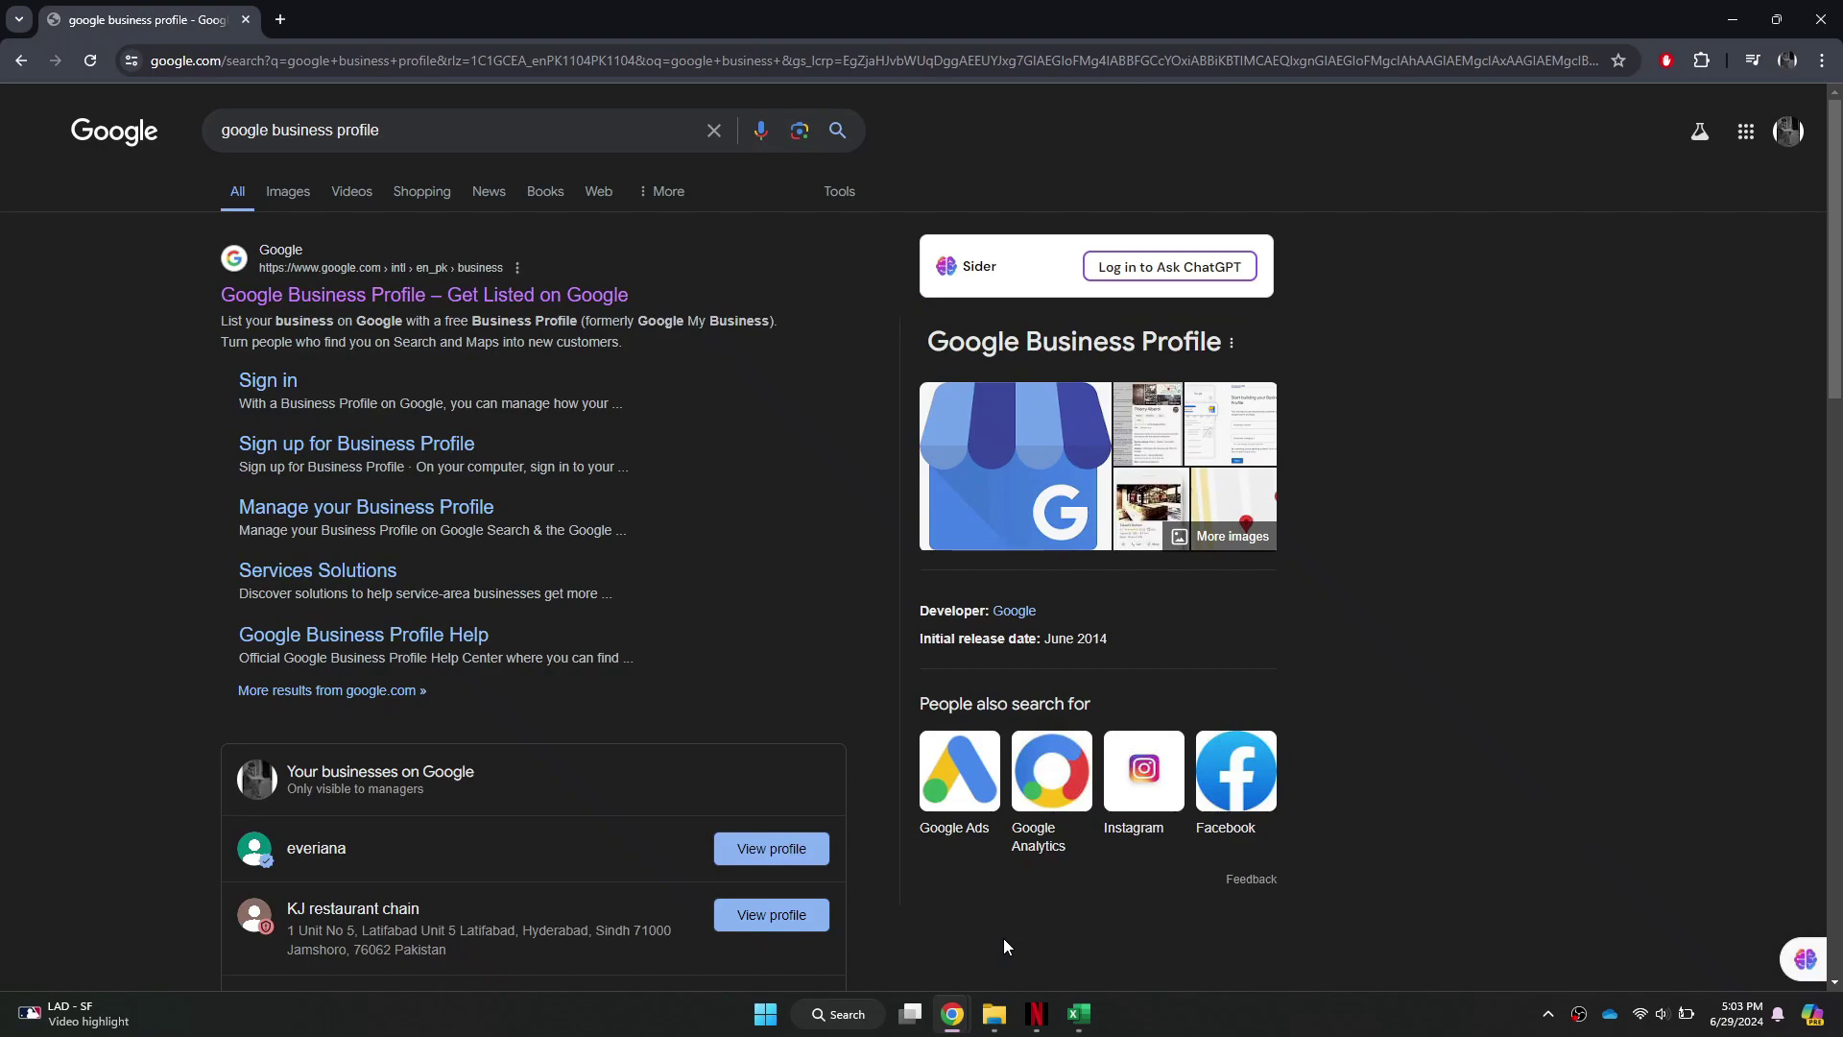
- Open the Google Business Profile site and view the KJ restaurant chain profile
click(509, 300)
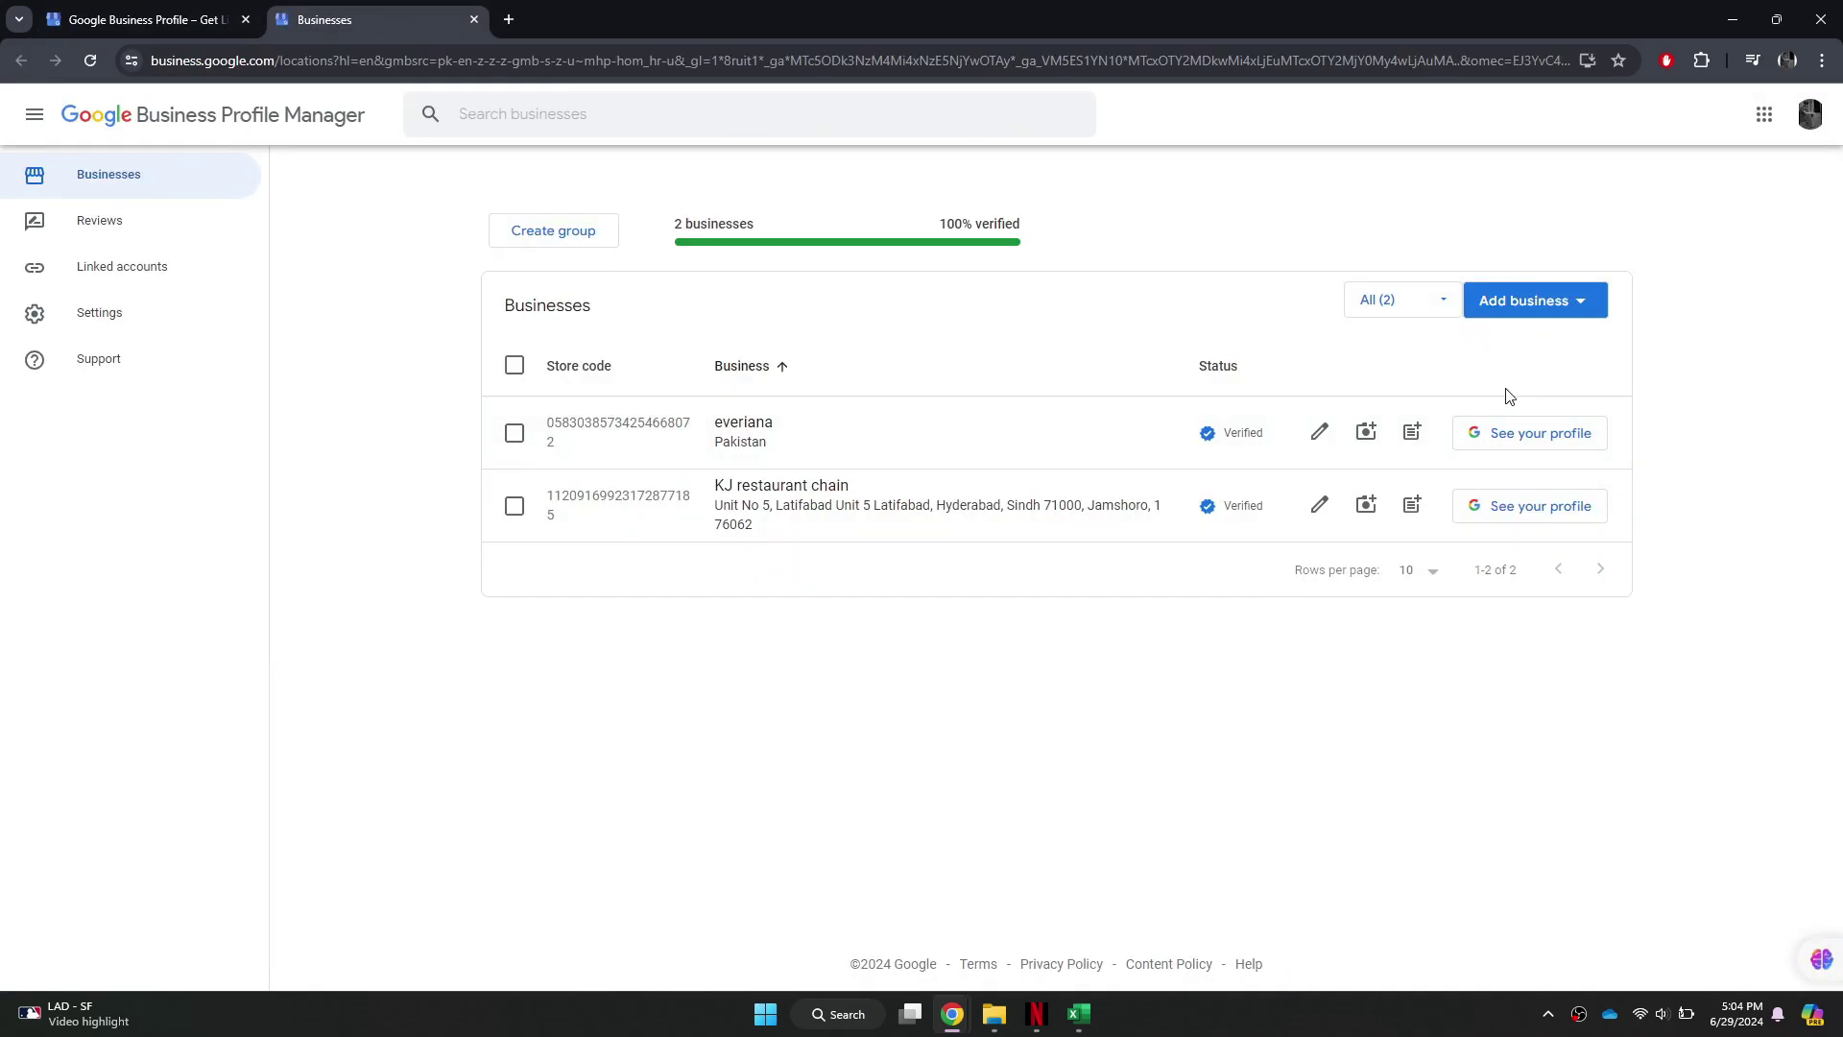
click(1540, 432)
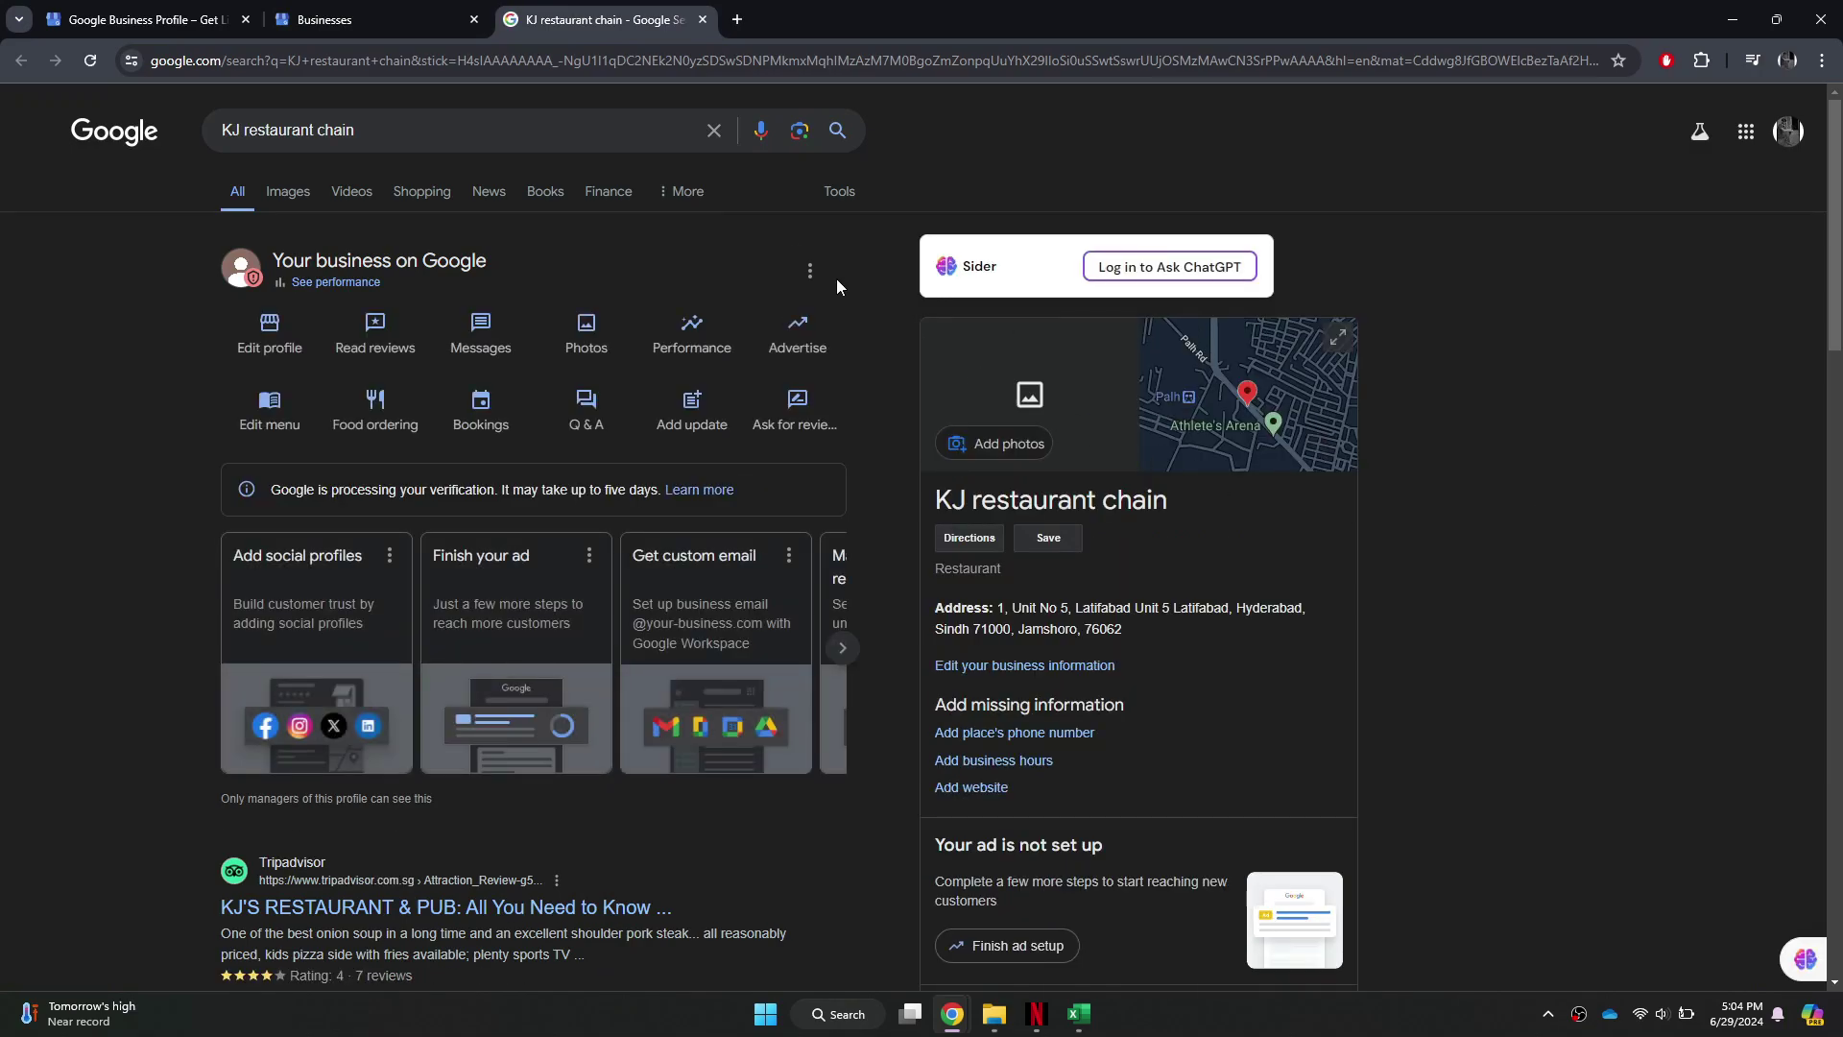
- From the profile's more-options menu, add a profile for another business
click(810, 271)
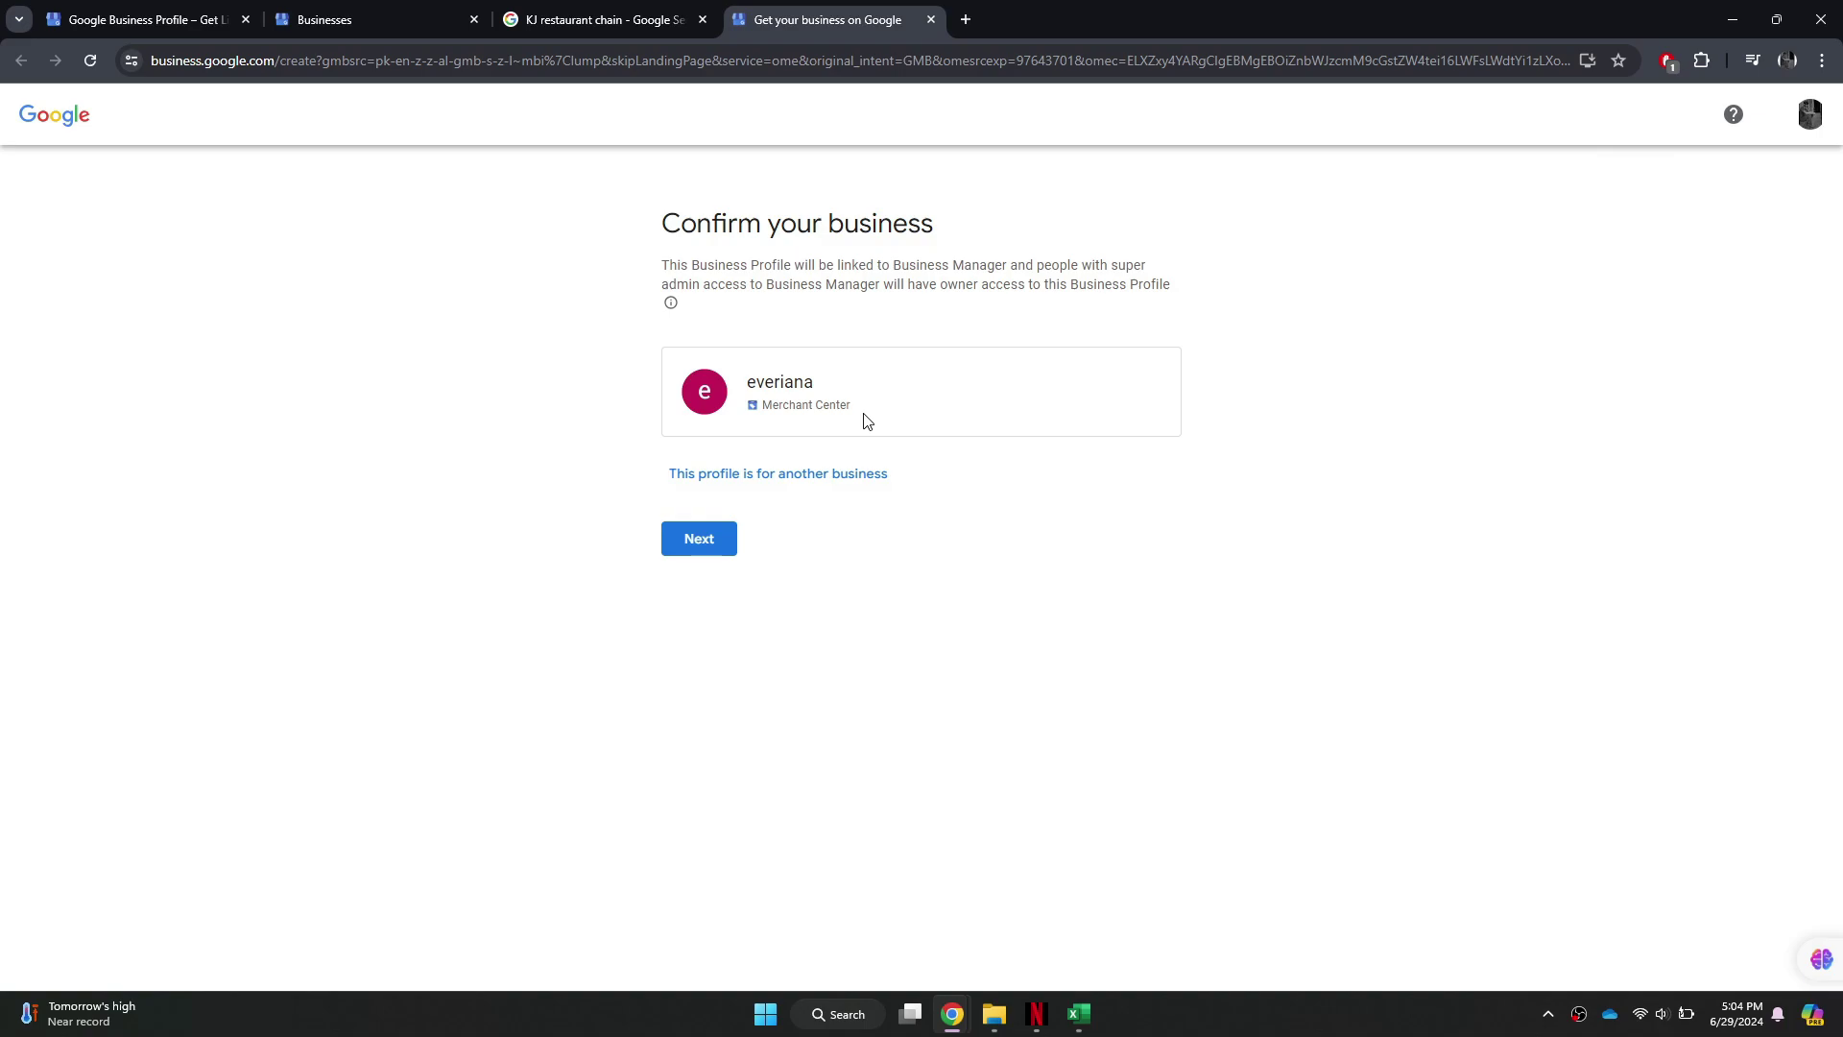
click(727, 479)
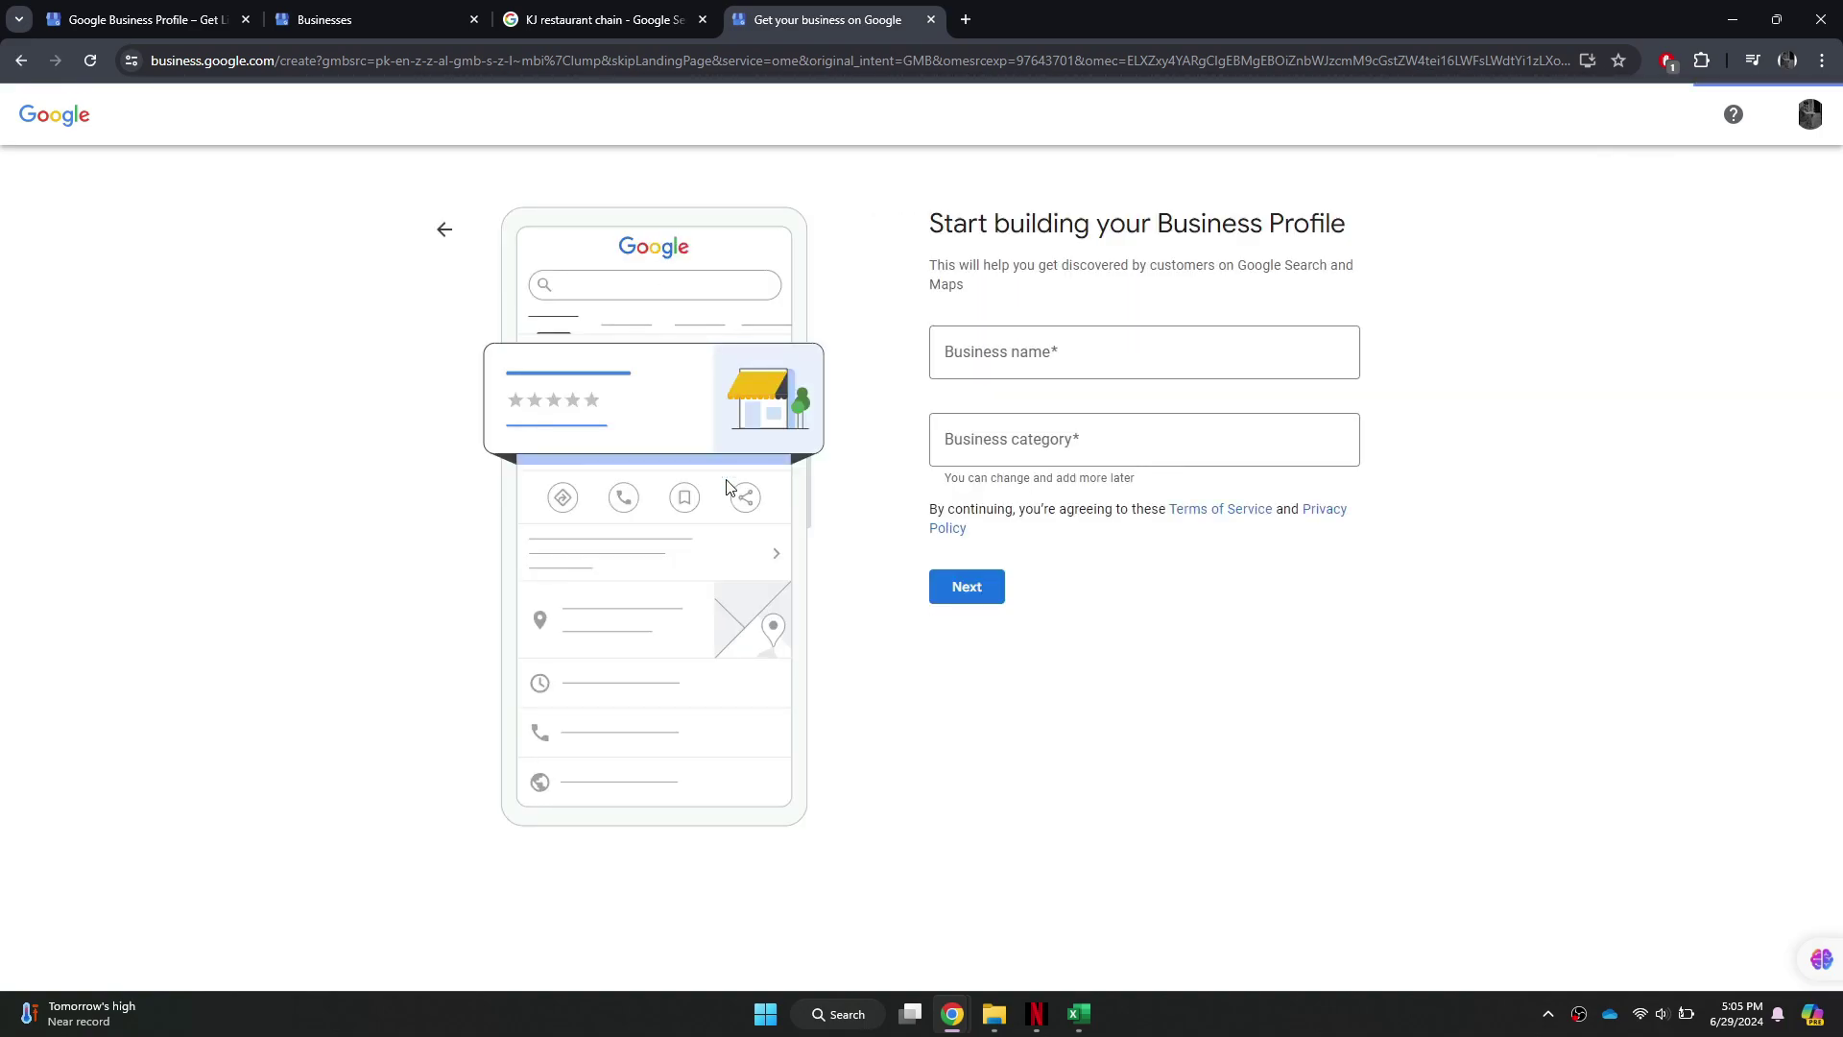
- Enter name 'KJ restaurant chain', category Restaurant, and answer Yes to a visitable location
click(986, 367)
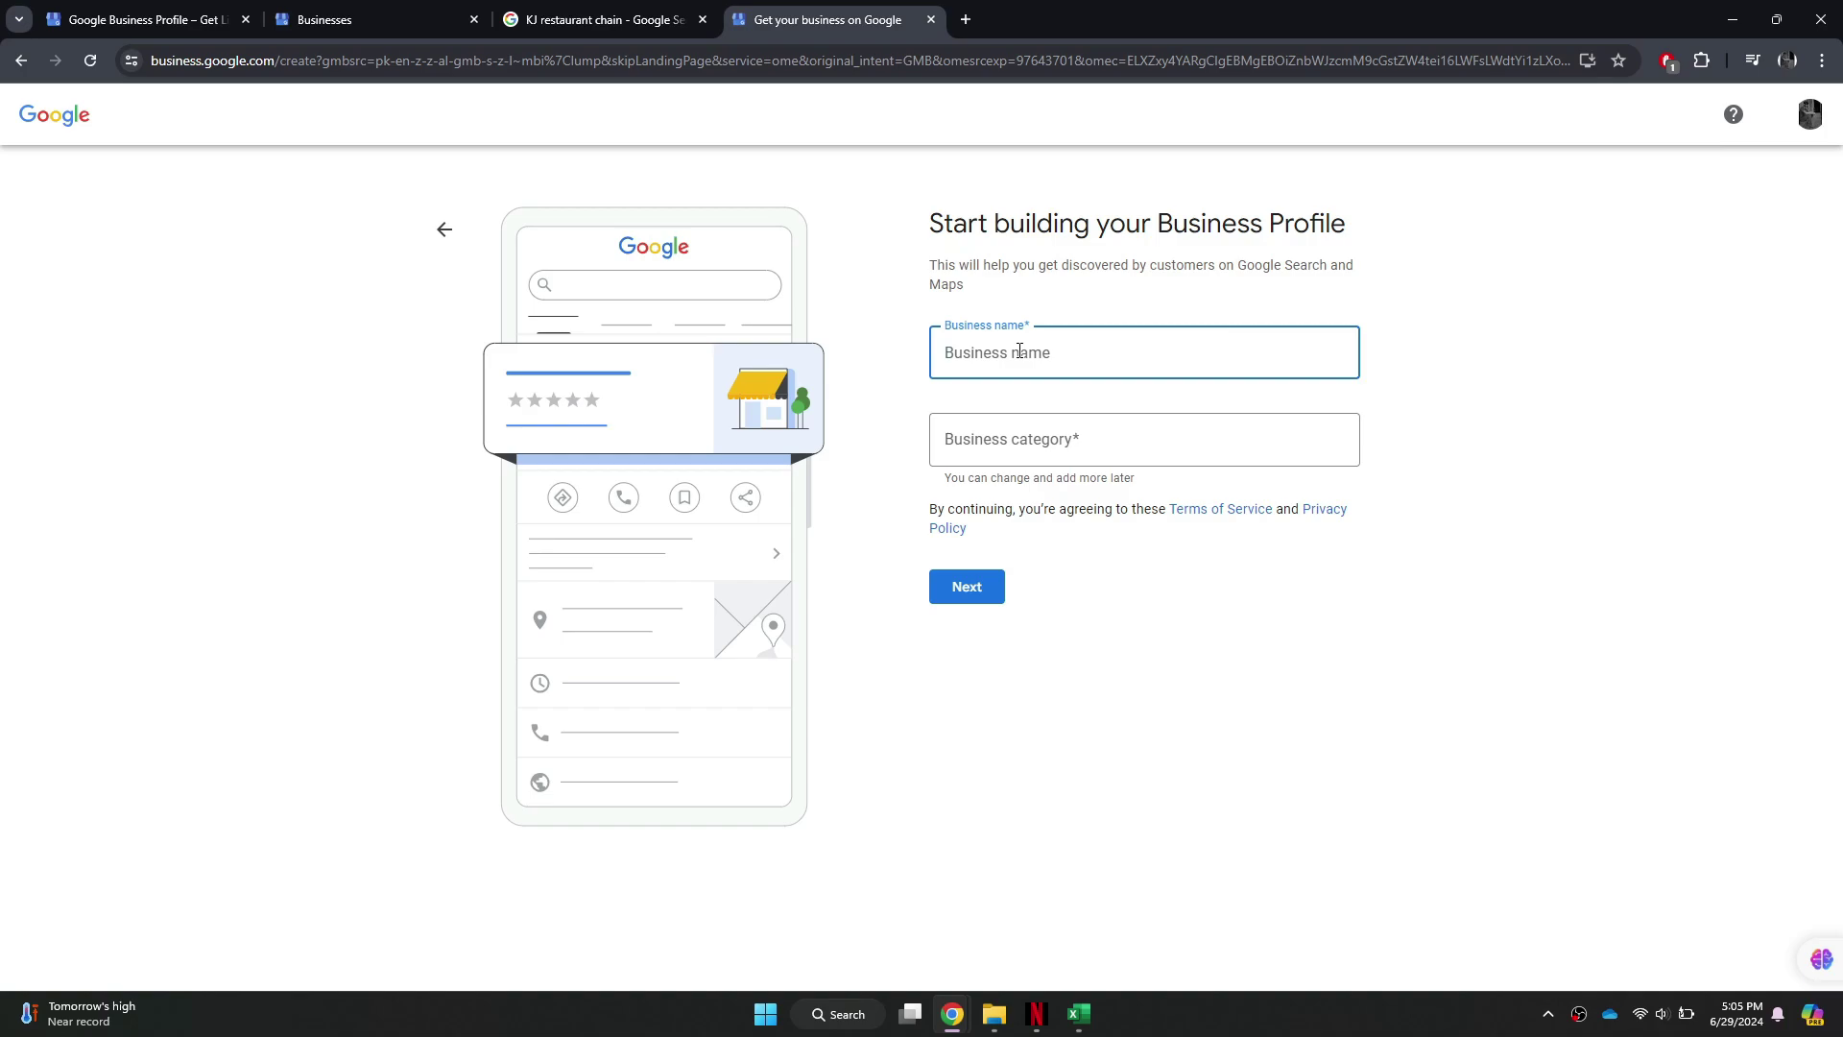
text(KJ restaurant chain)
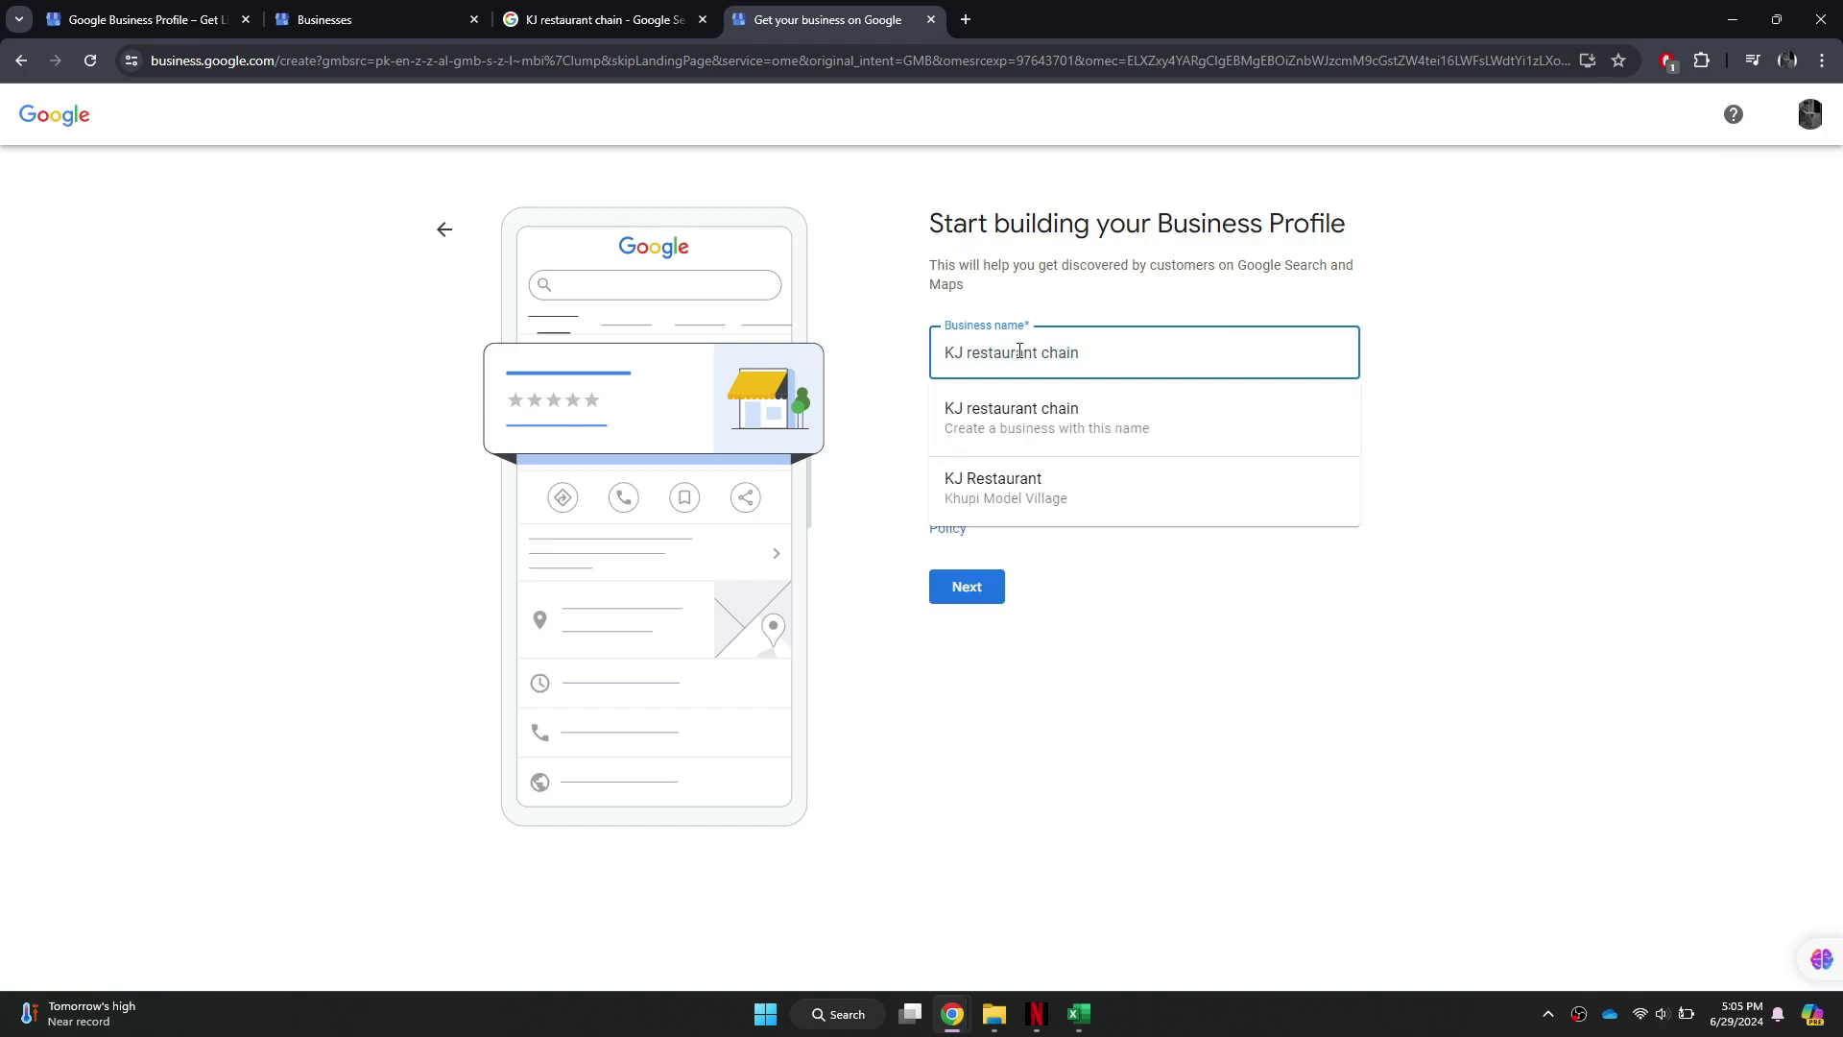
click(1017, 418)
text(resta)
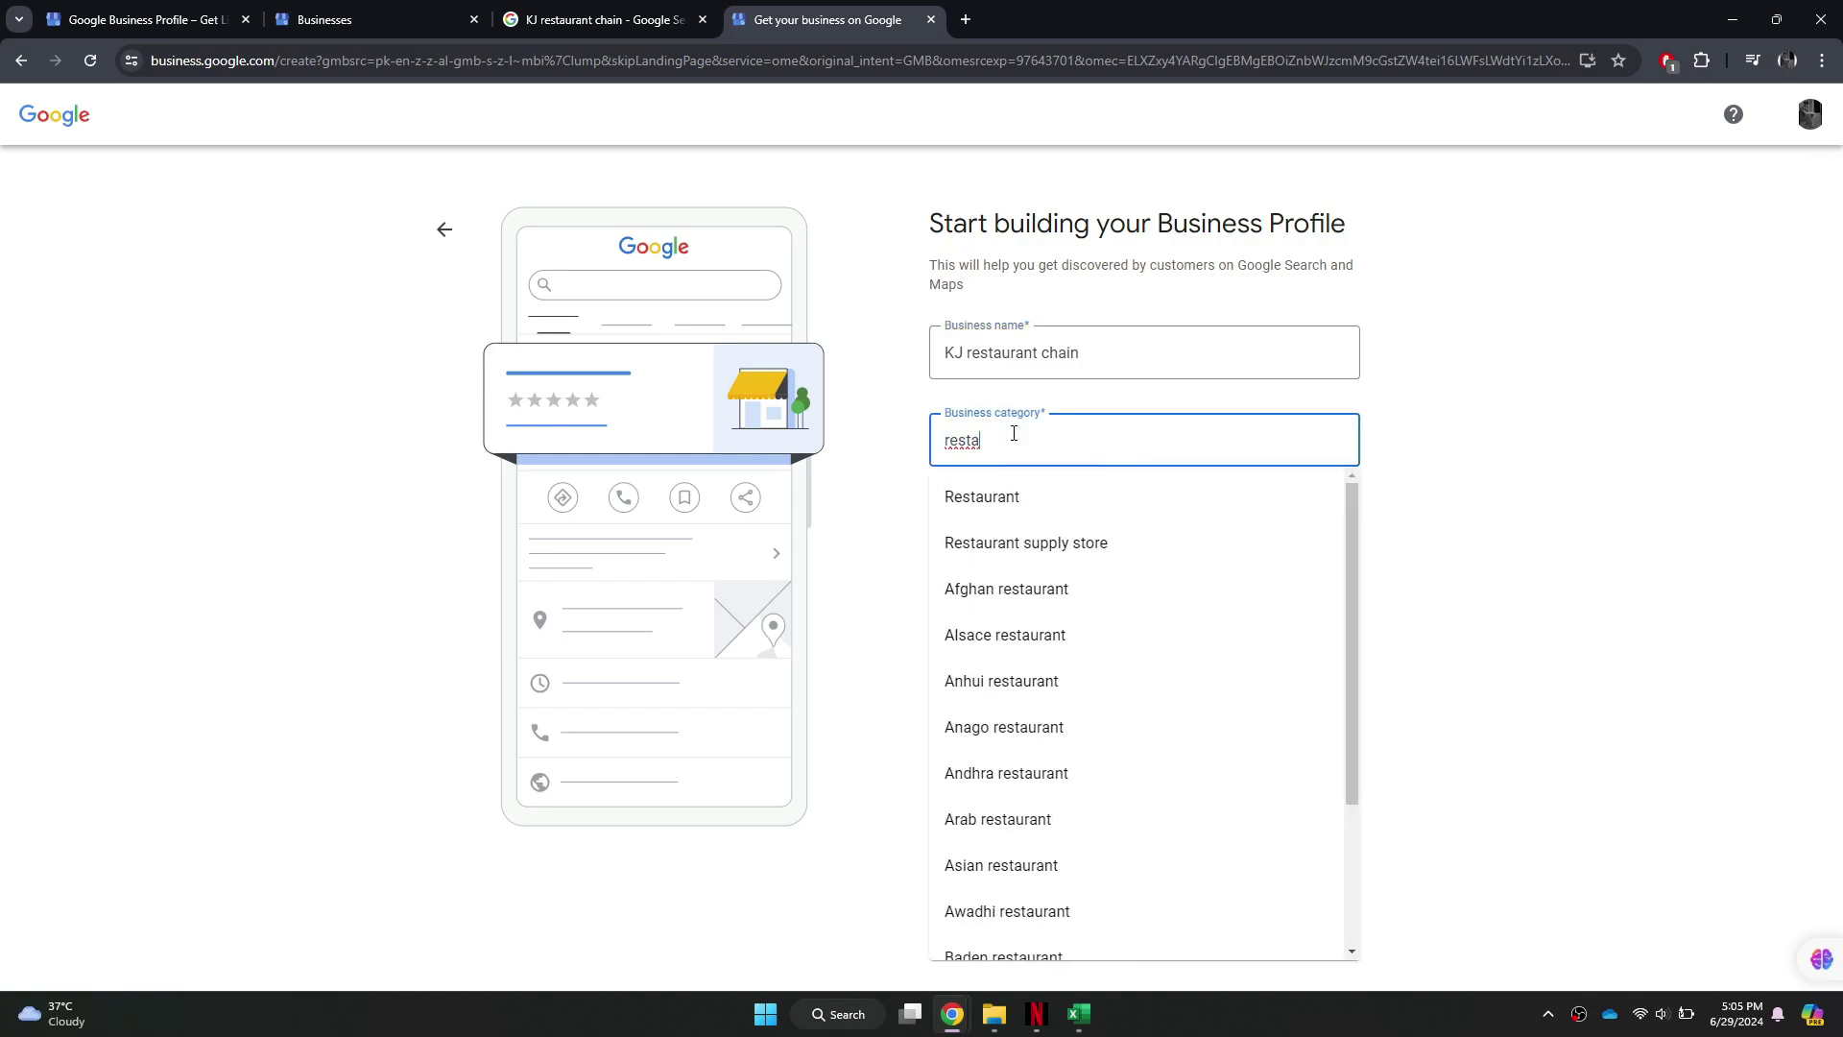
click(982, 495)
click(976, 590)
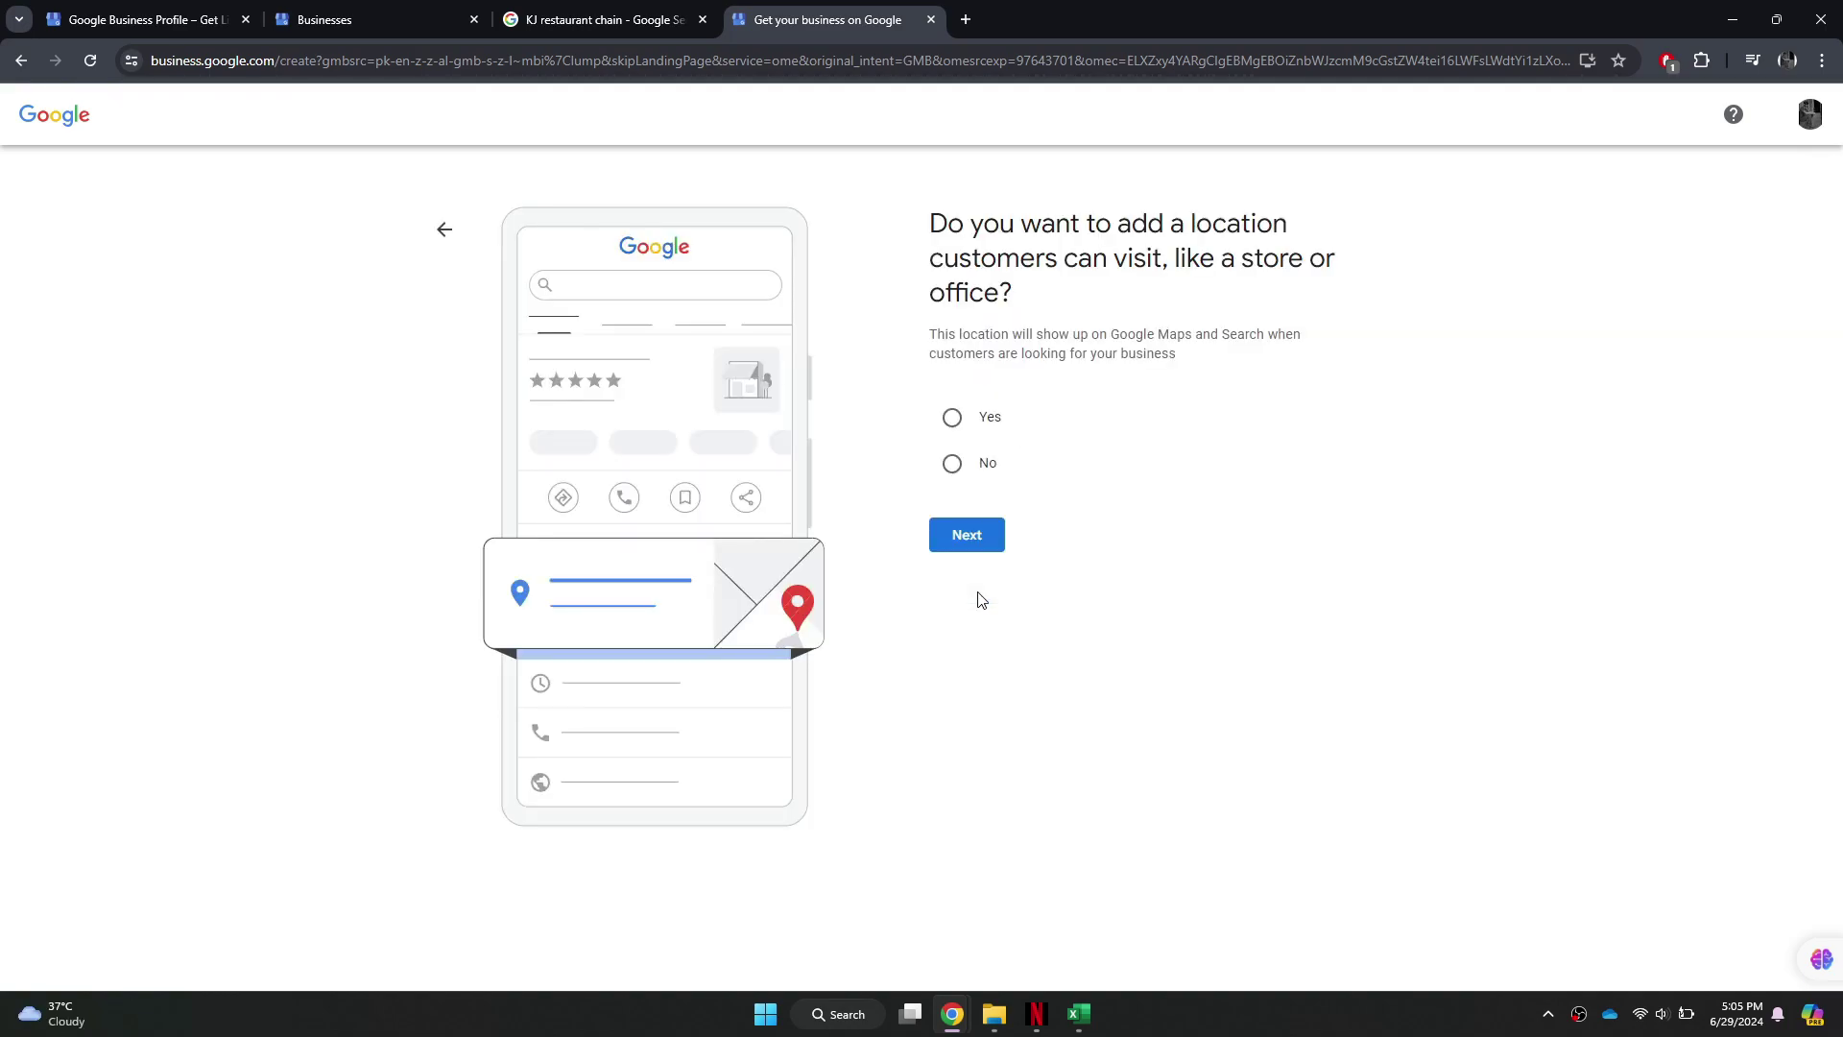
click(953, 418)
click(982, 529)
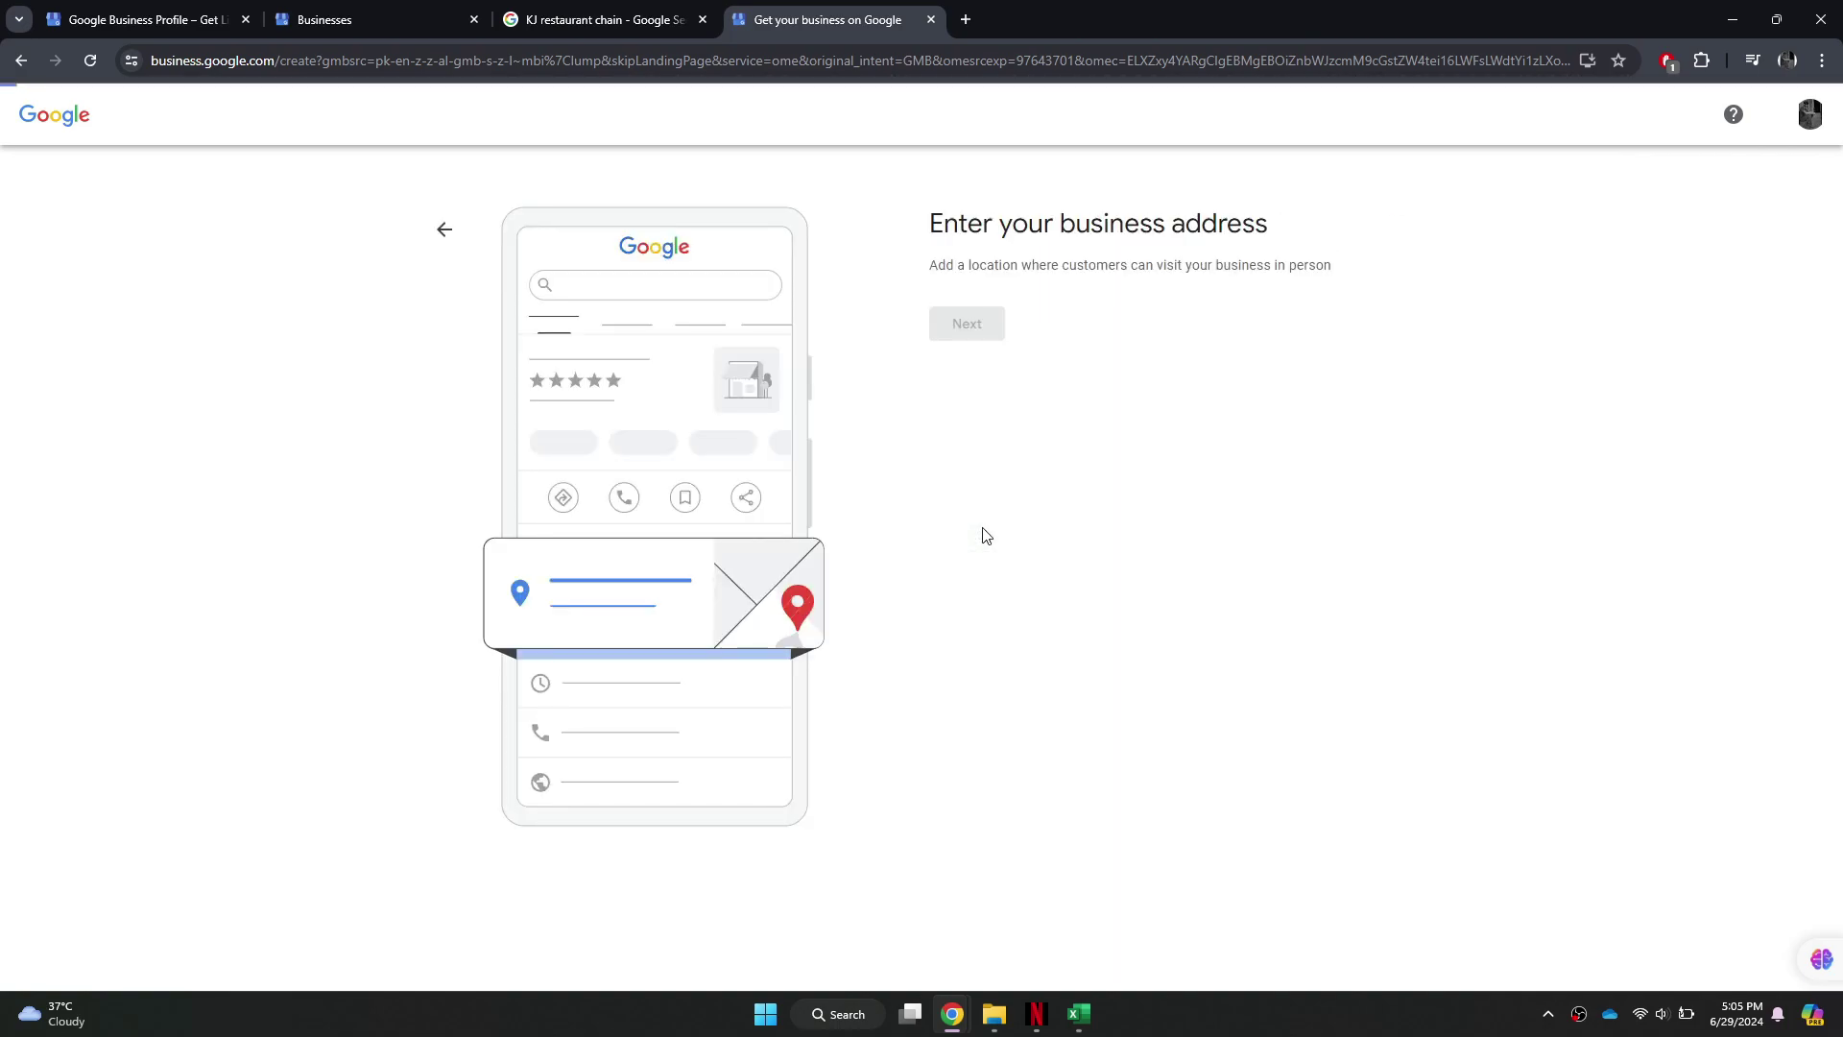